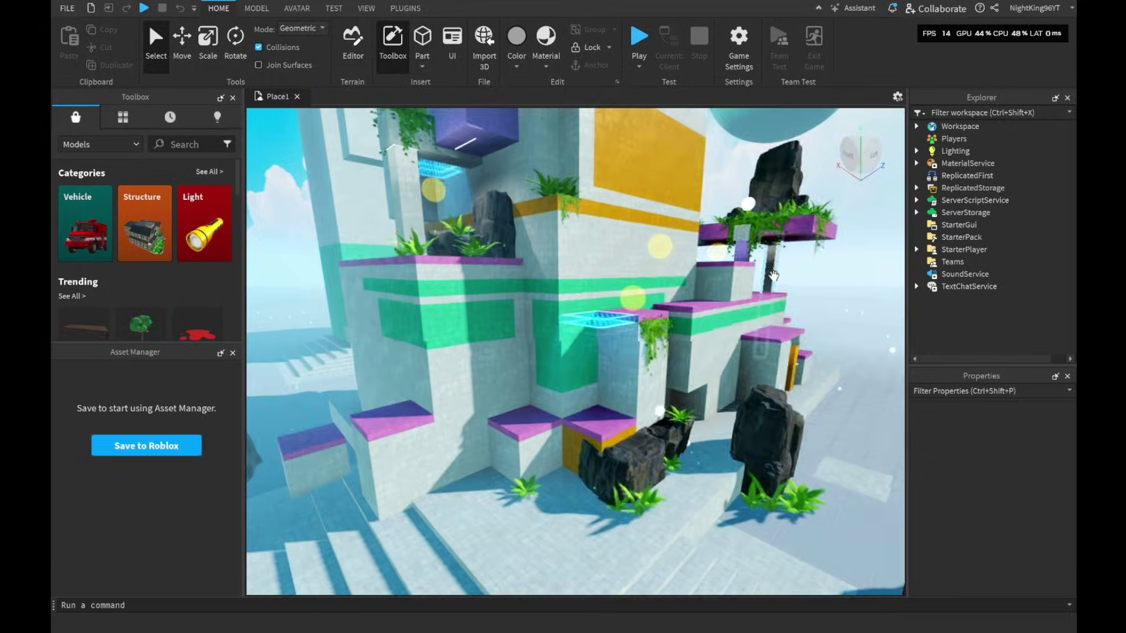
Playtest the place, running and jumping the character along the platforms to check performance, and stop the test.
left_click(638, 44)
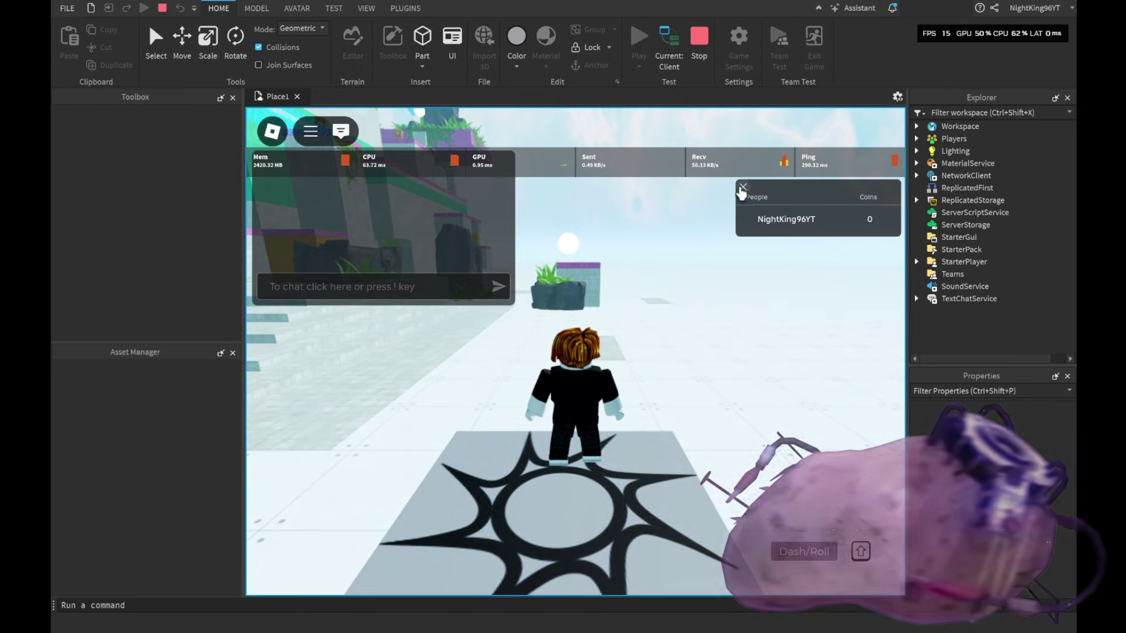
right_click_drag(616, 398, 614, 393)
key("w")
key("space")
key("w")
key("space")
key("space")
key("w")
key("space")
key("w")
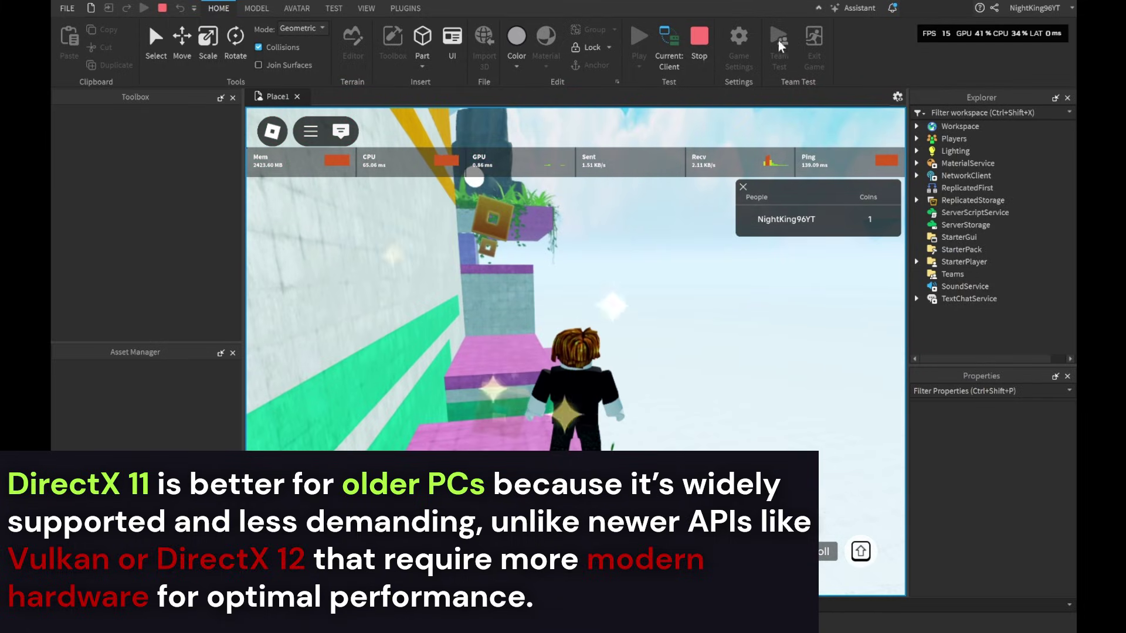
left_click(700, 44)
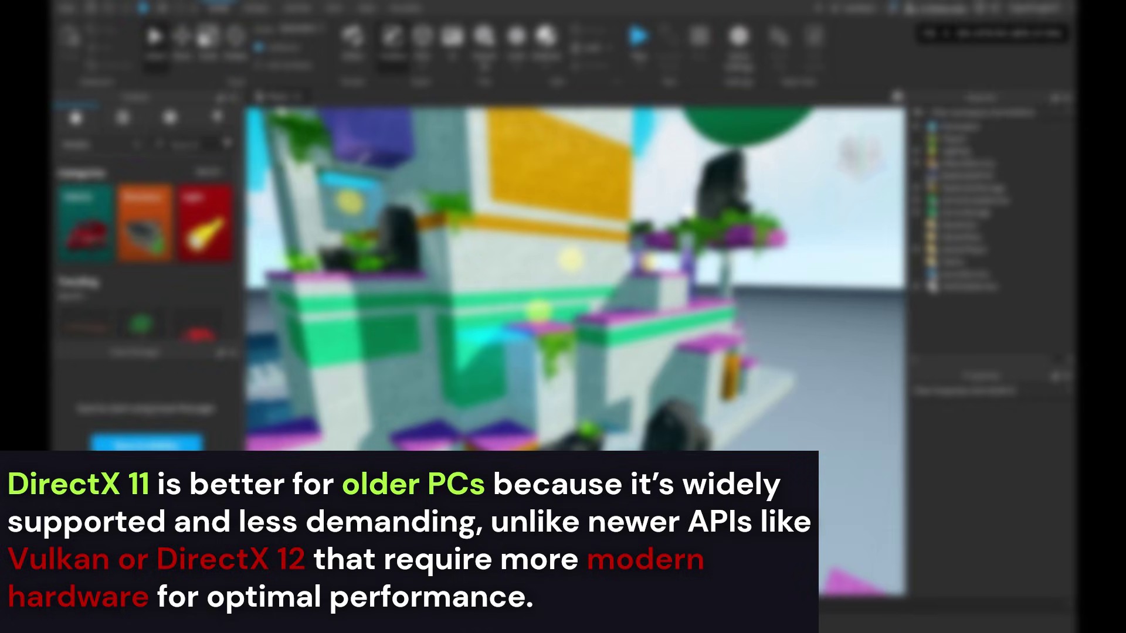
Set Graphics Mode to Vulkan in the Studio rendering settings and close the settings window.
key("alt+z")
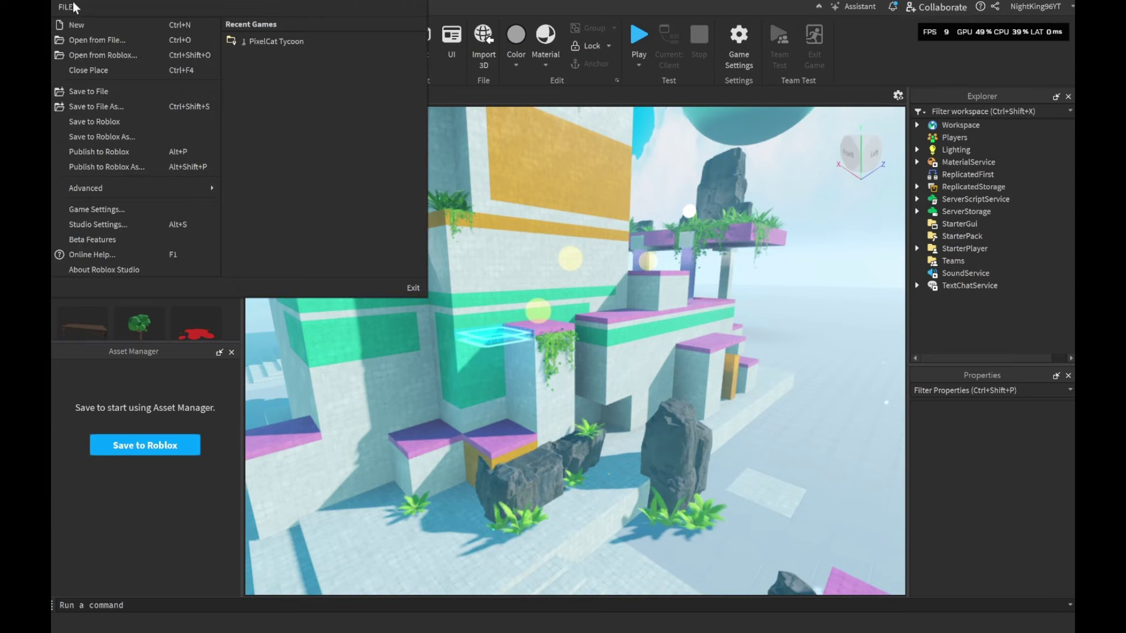
left_click(65, 7)
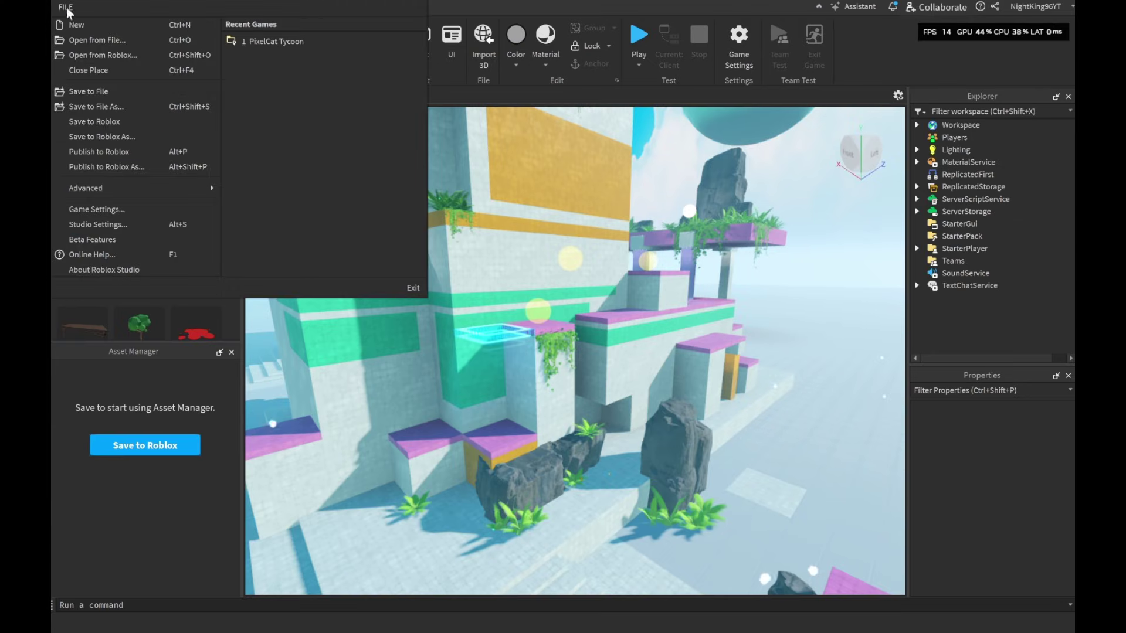
left_click(96, 223)
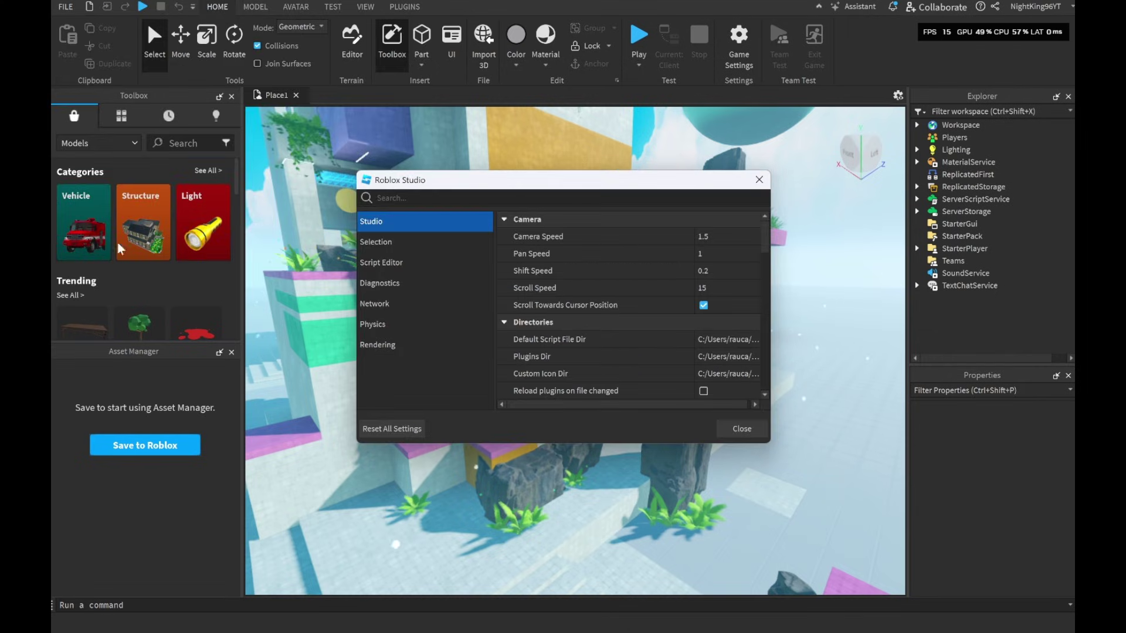
left_click(394, 350)
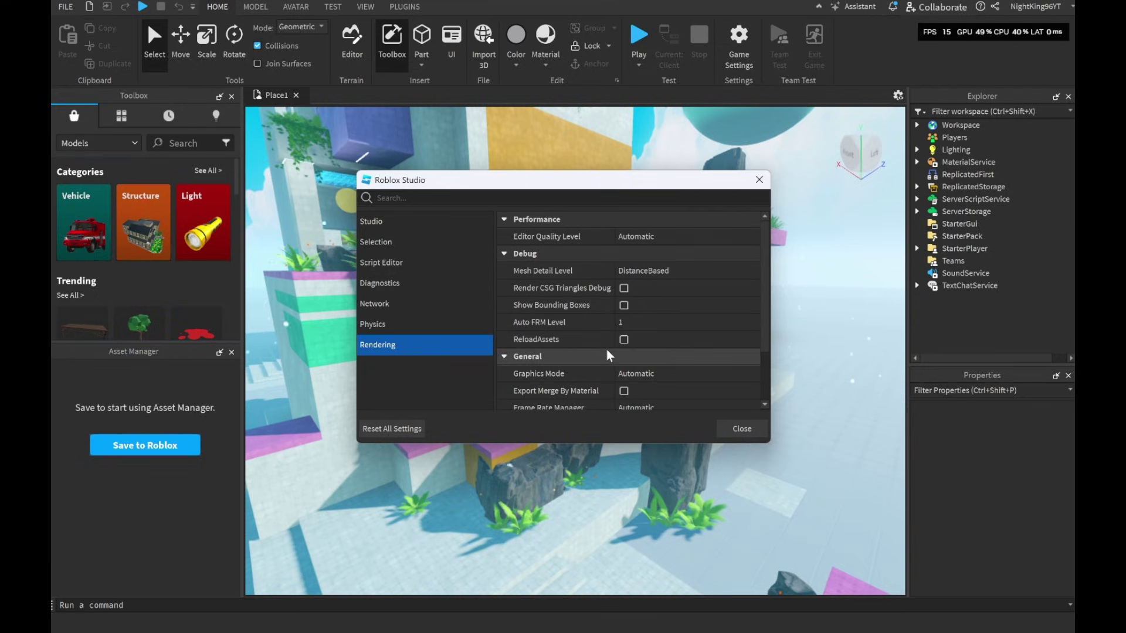
scroll(608, 355, "down", 2)
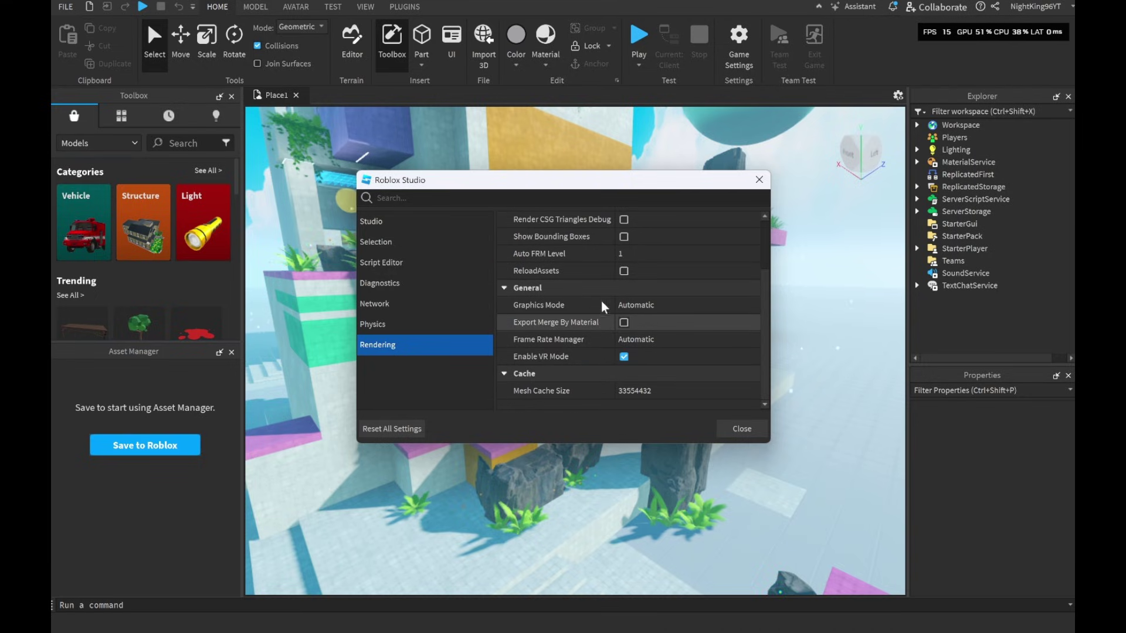
left_click(635, 307)
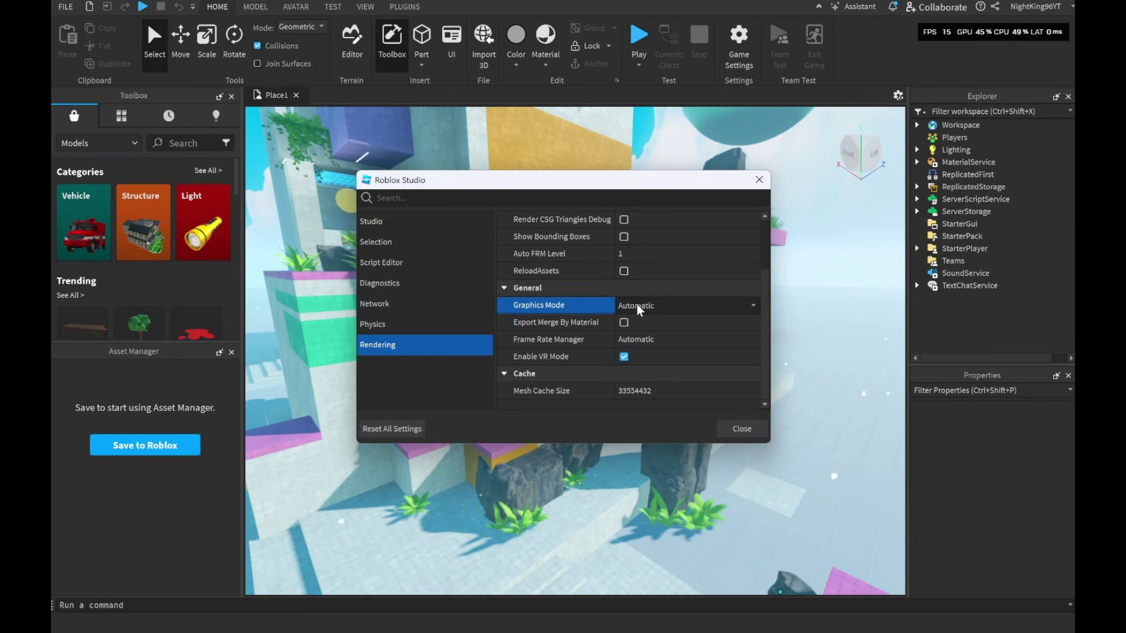
left_click(639, 307)
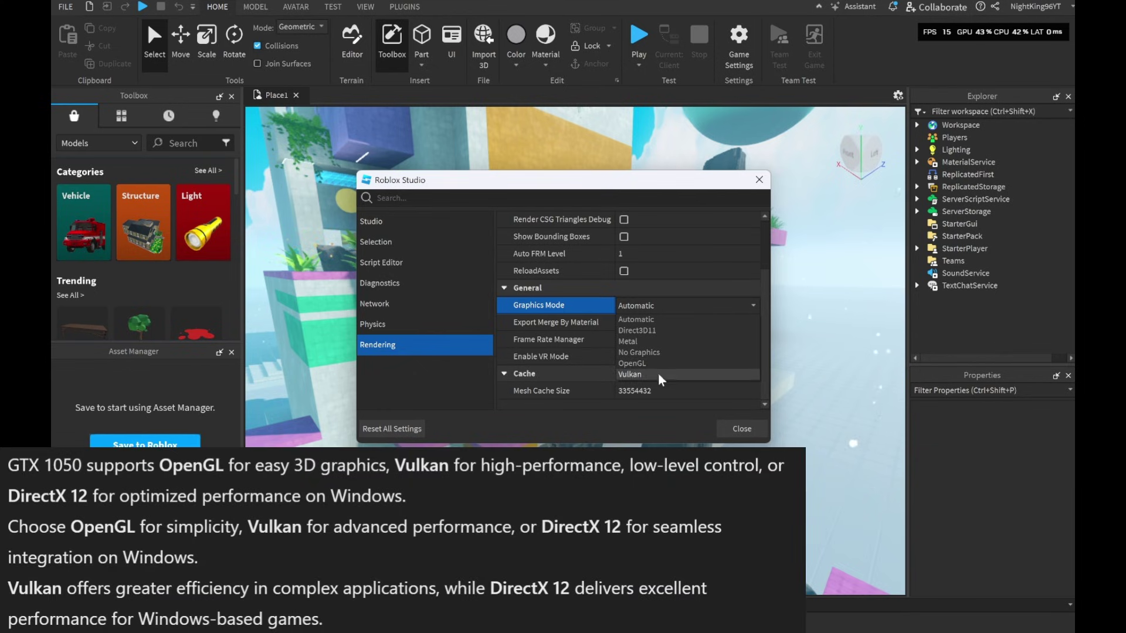
left_click(630, 374)
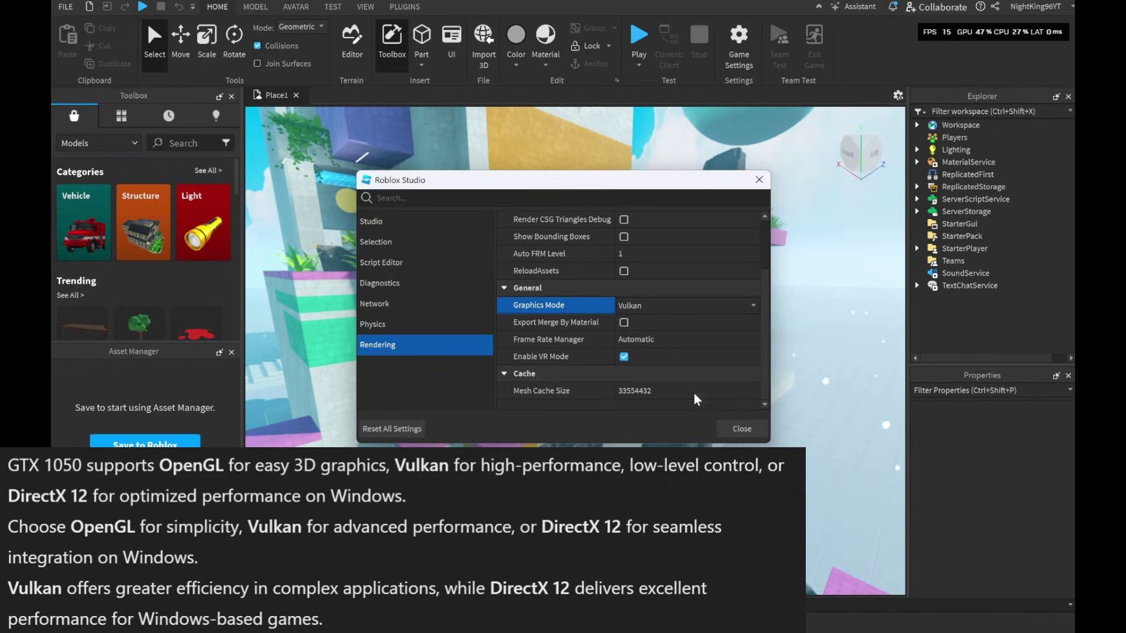
left_click(742, 429)
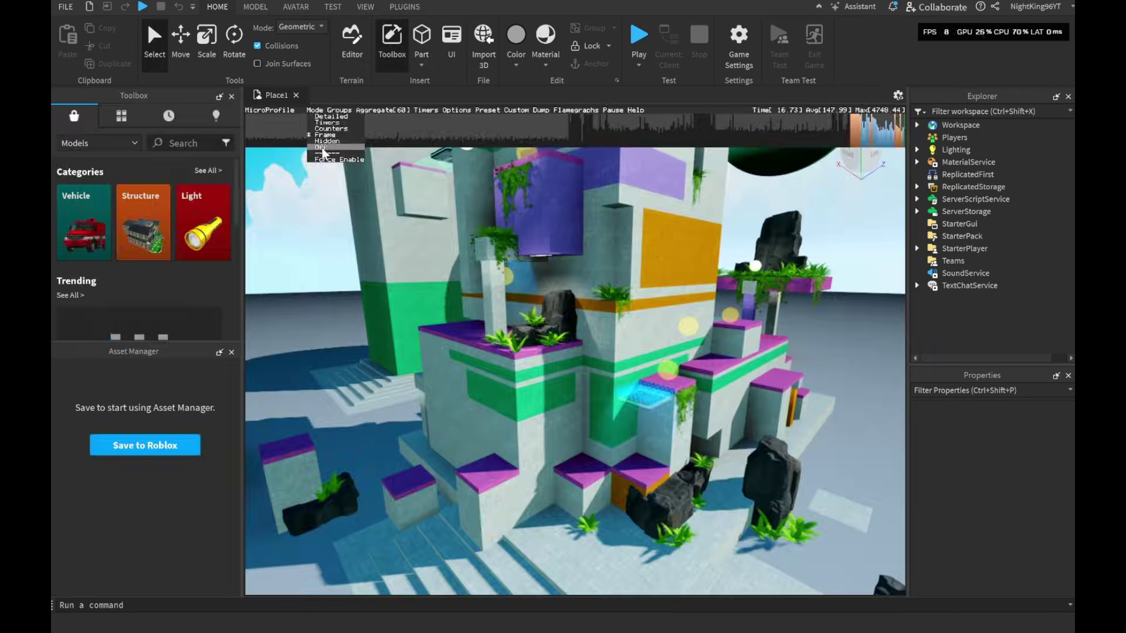
Start another playtest, hide the player list, and run and jump the character through the level to check the frame rate.
key("F5")
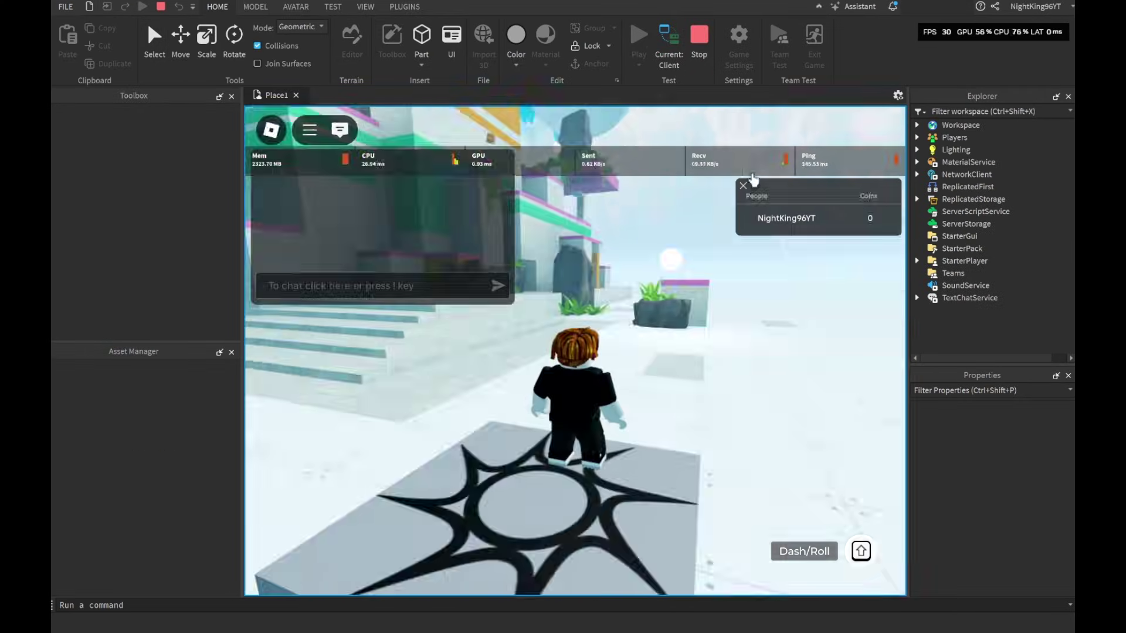
left_click(744, 185)
key("Escape")
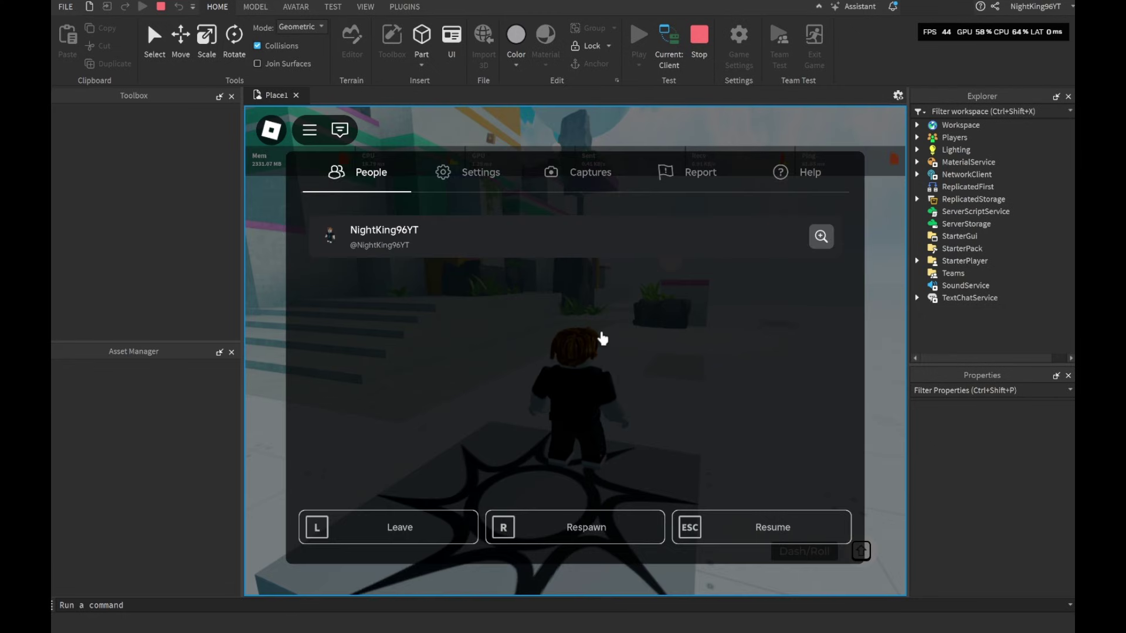
key("Escape")
right_click_drag(603, 334, 659, 344)
key("w")
key("space")
key("w")
key("space")
key("w")
key("space")
key("w")
key("w")
key("w")
key("space")
key("w")
key("w")
key("space")
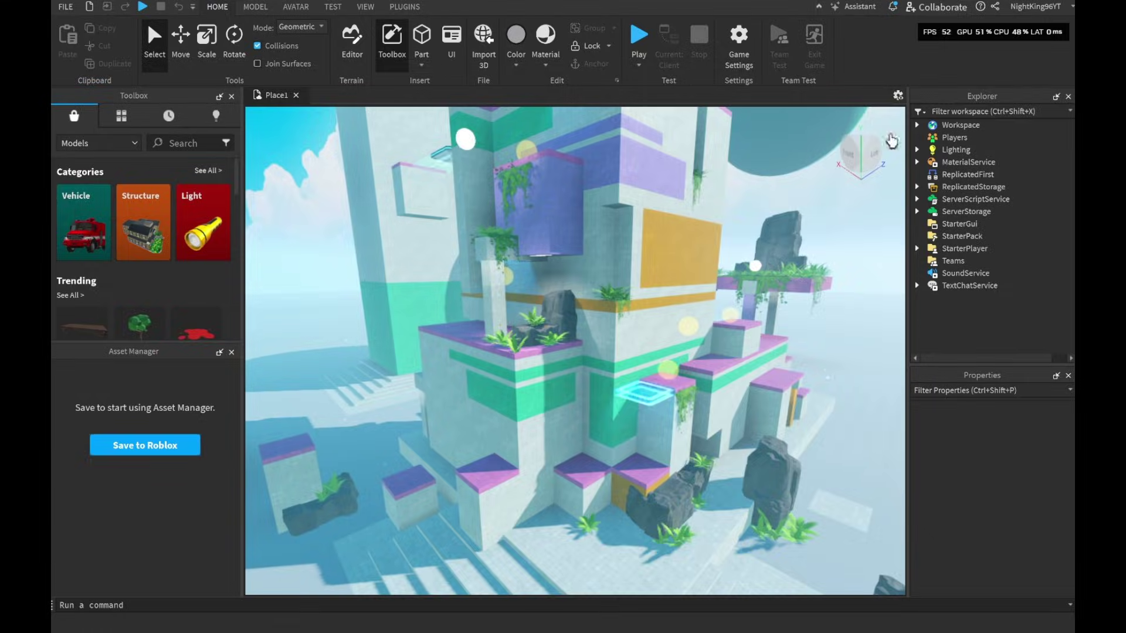
Switch to Task Manager and compare the activity of GPU 0 and GPU 1 in the performance view.
scroll(763, 271, "down", 5)
right_click_drag(763, 270, 454, 431)
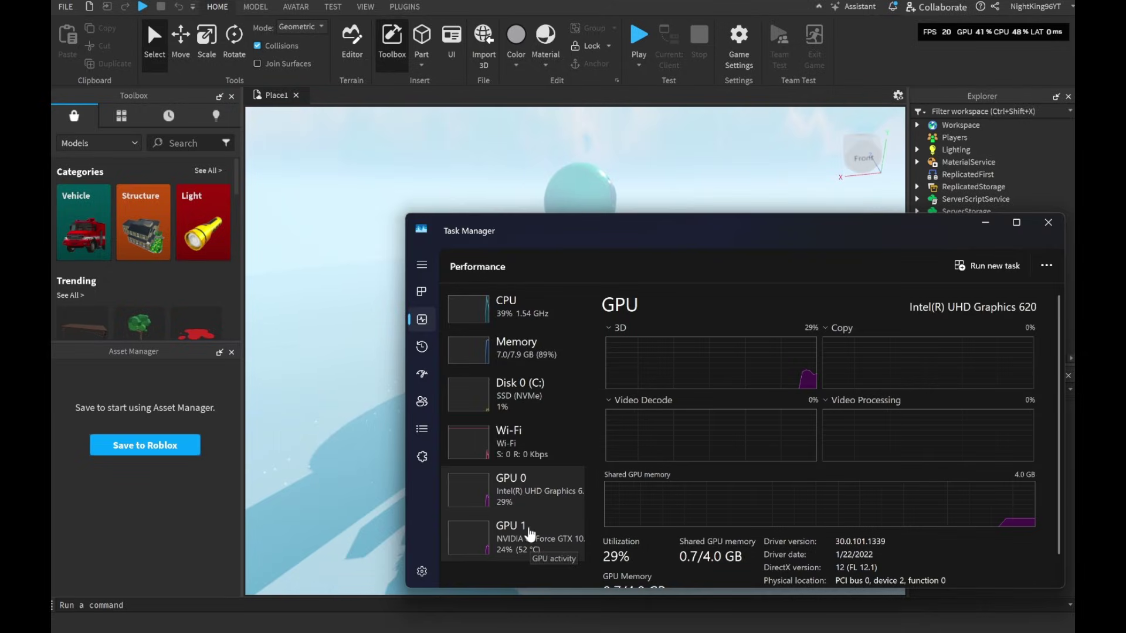
left_click(526, 535)
left_click_drag(908, 229, 908, 40)
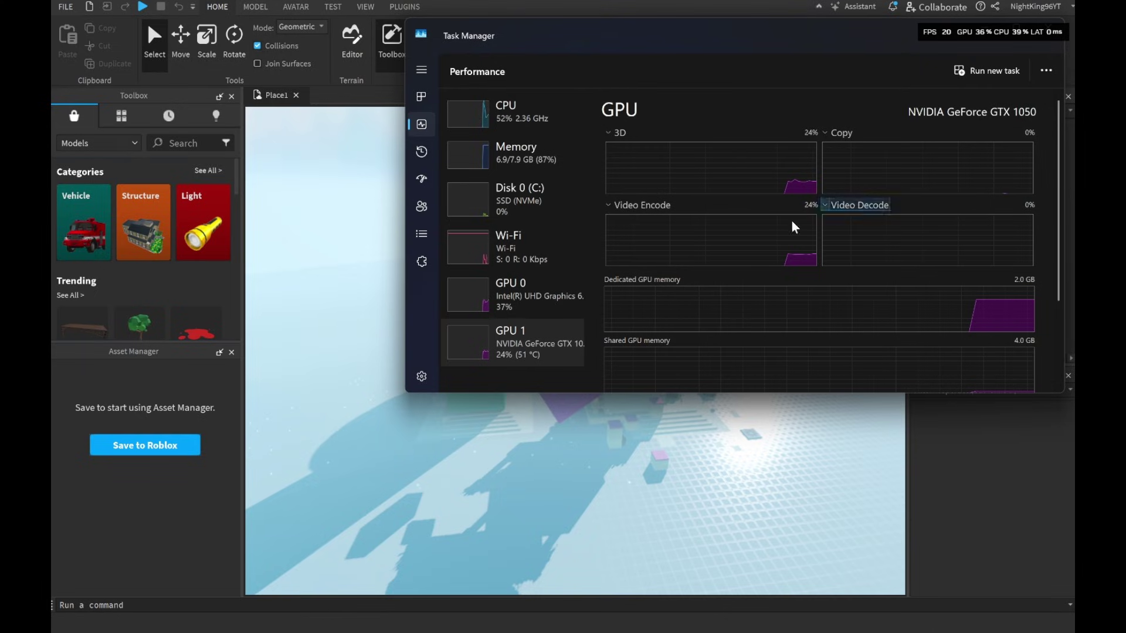
left_click(529, 312)
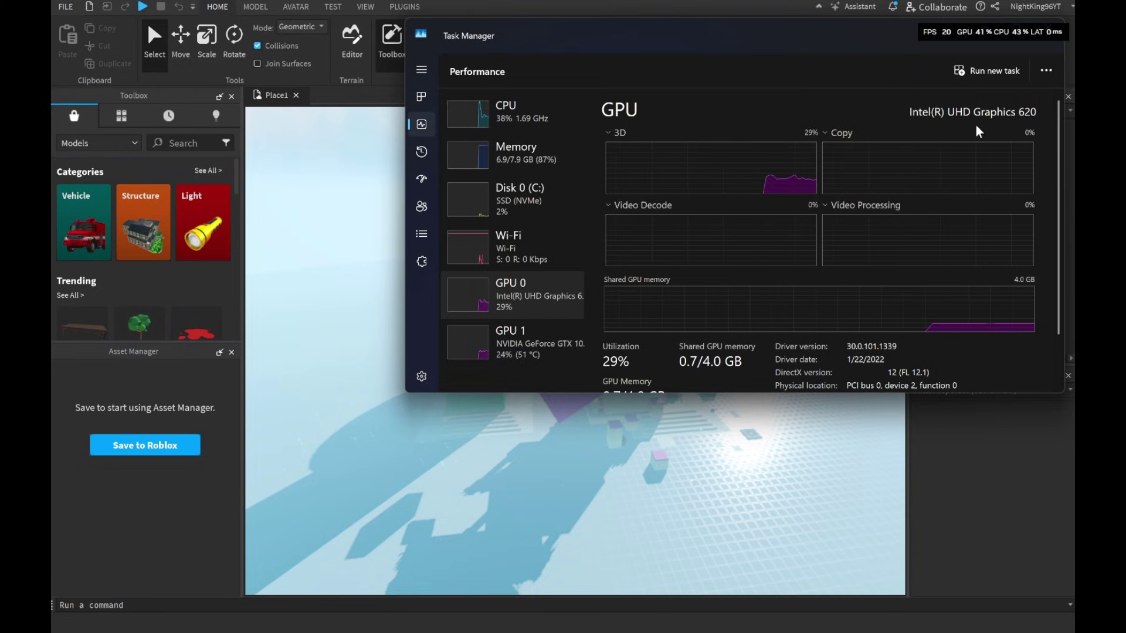
left_click(531, 343)
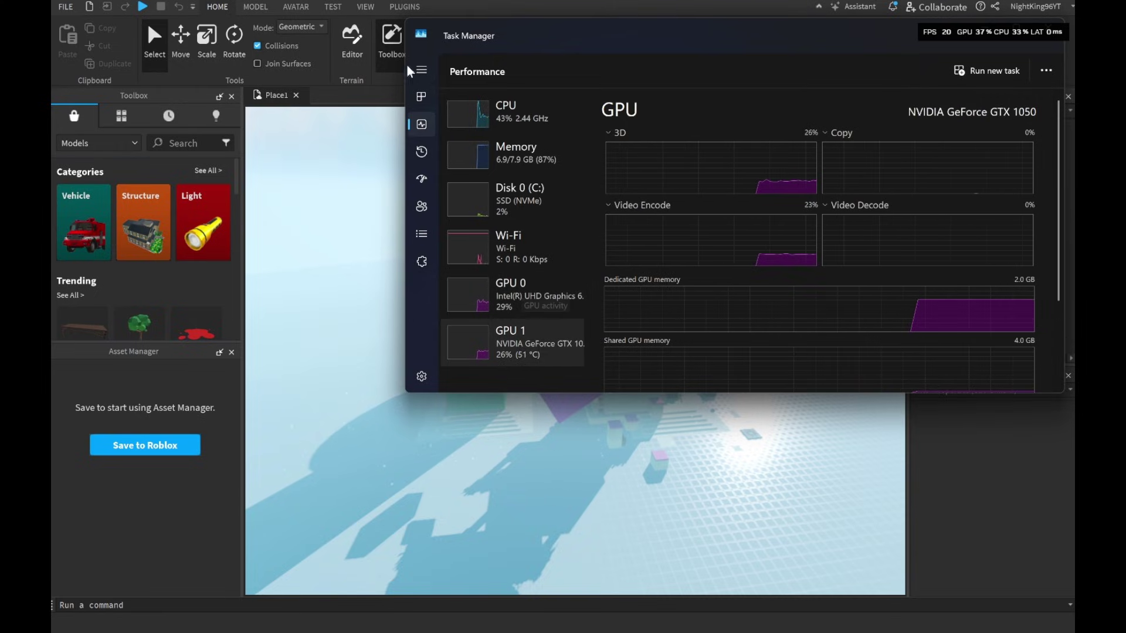
Open the file location of the RobloxStudio process from Task Manager's process list.
left_click(421, 97)
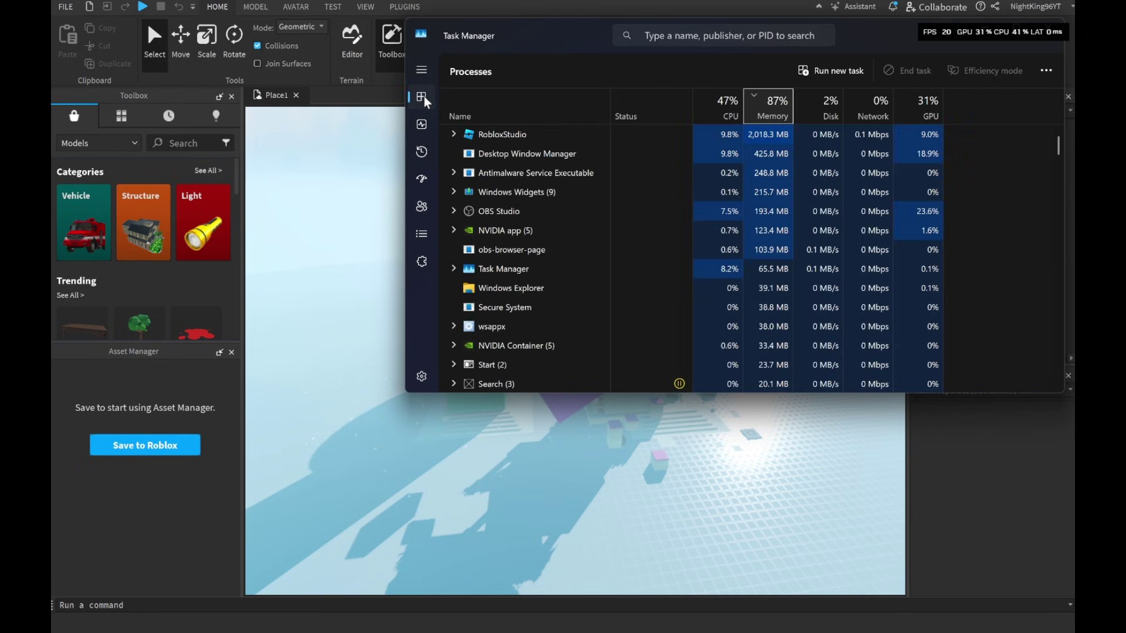
double_click(505, 135)
right_click(506, 138)
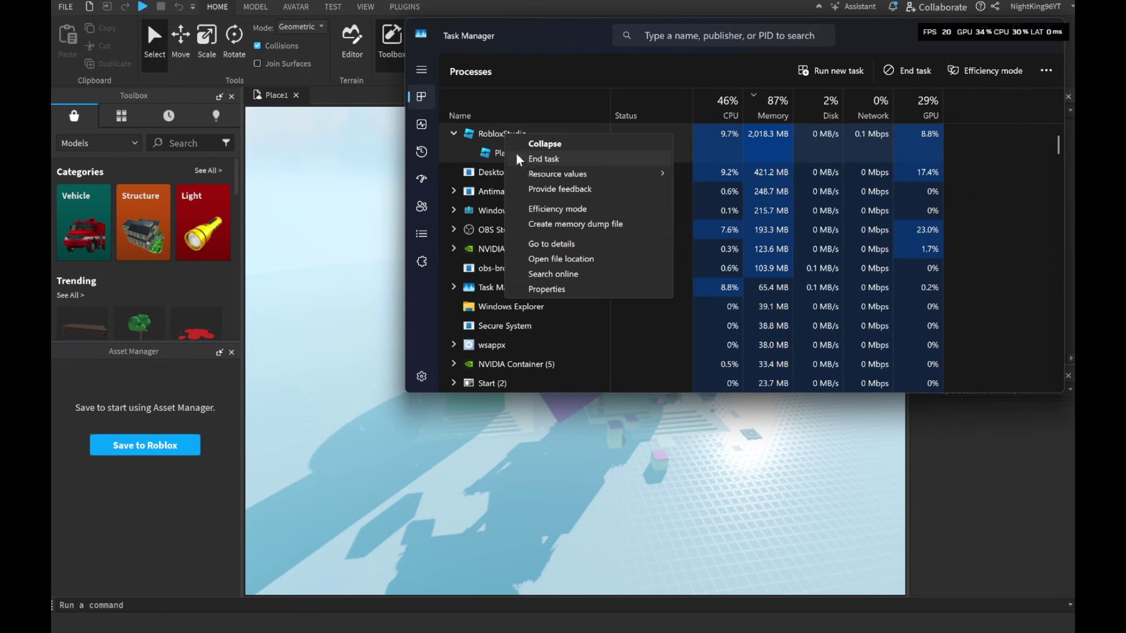
left_click(549, 260)
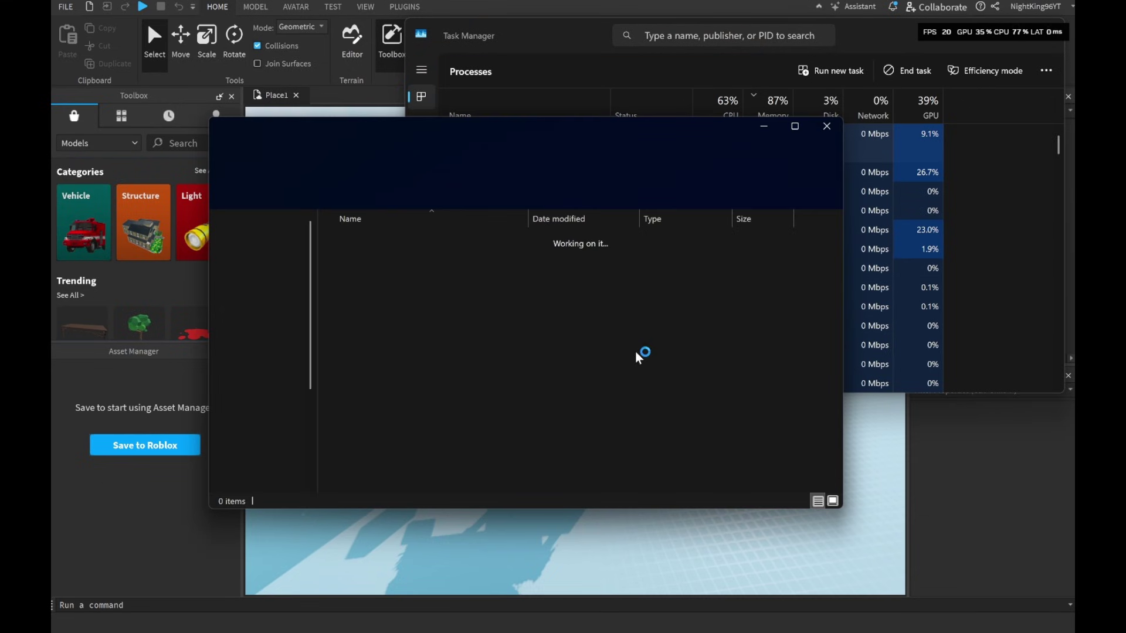
scroll(409, 490, "down", 2)
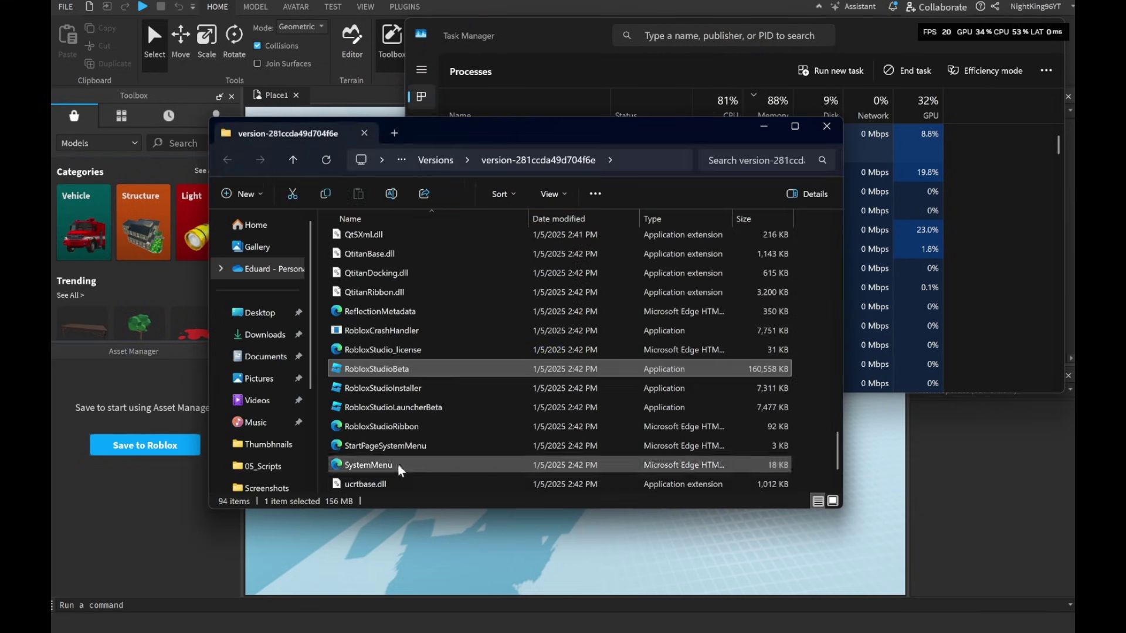
Copy the full path of the folder containing RobloxStudioBeta, and close File Explorer and Task Manager.
left_click(638, 161)
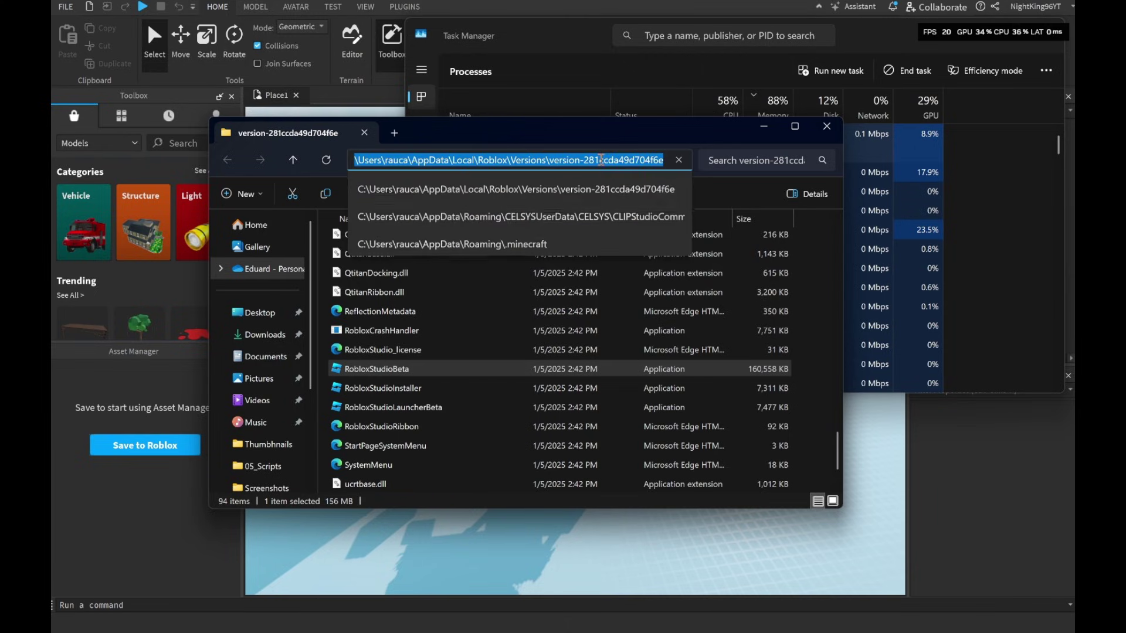
right_click(639, 161)
left_click(638, 194)
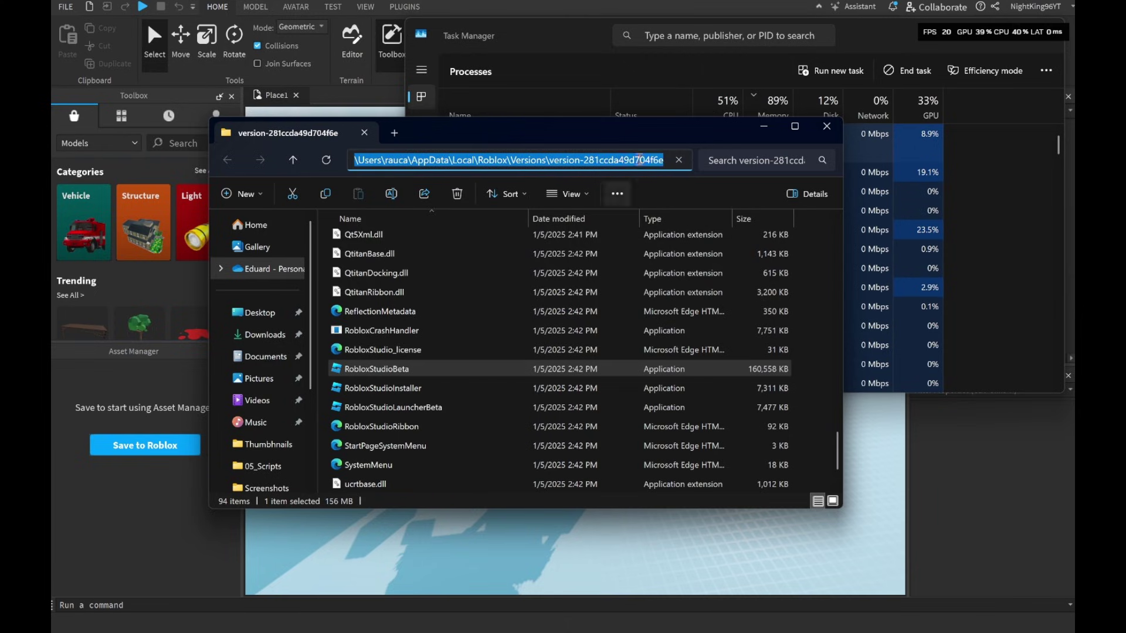
left_click(838, 132)
left_click(1051, 25)
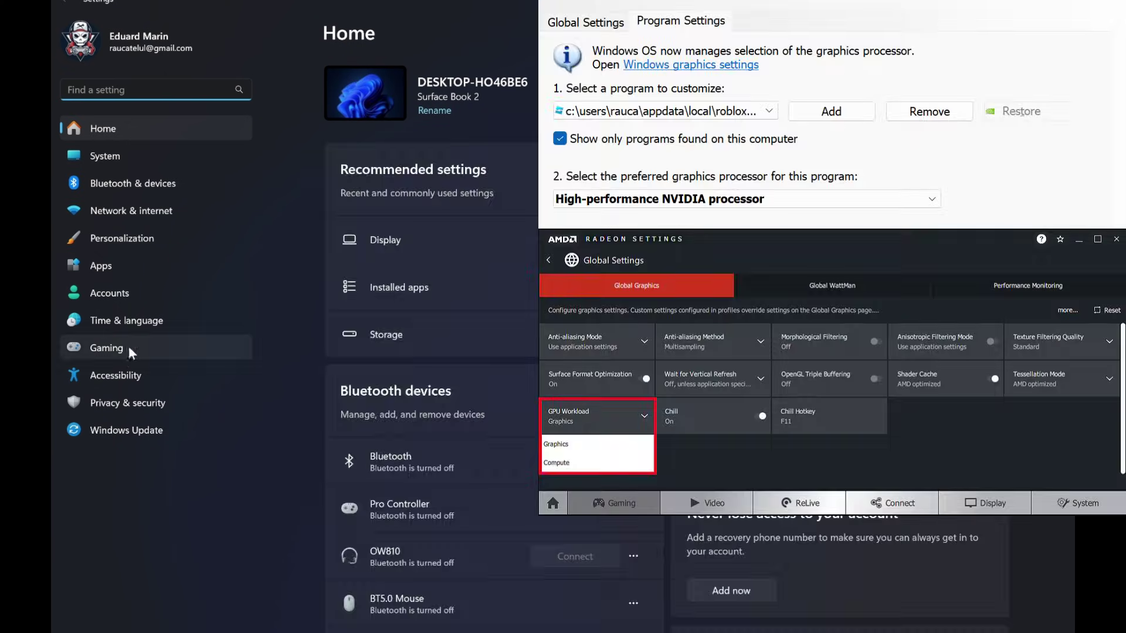
In Windows Settings, go through the Game Mode page to the graphics page's custom settings for applications.
left_click(125, 347)
left_click(392, 173)
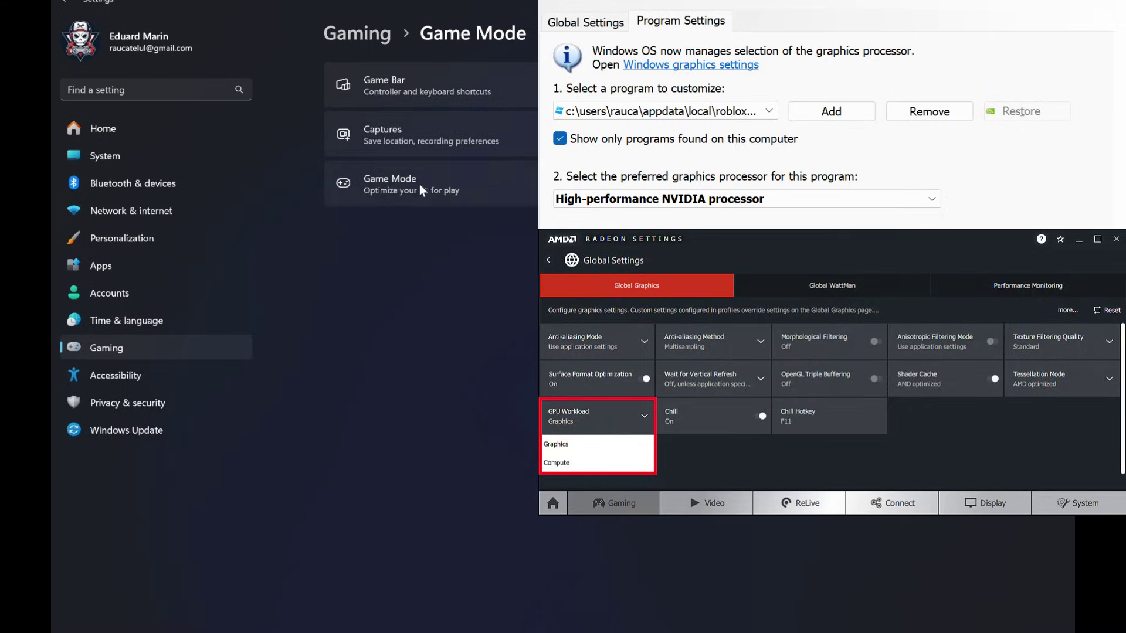
left_click(450, 187)
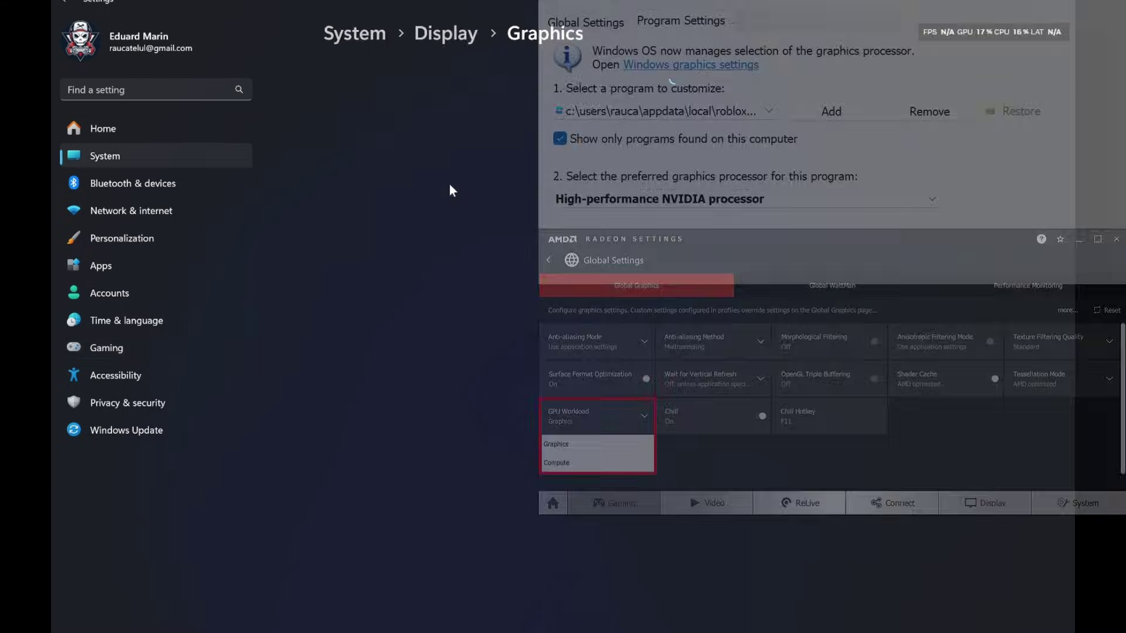
scroll(880, 184, "down", 3)
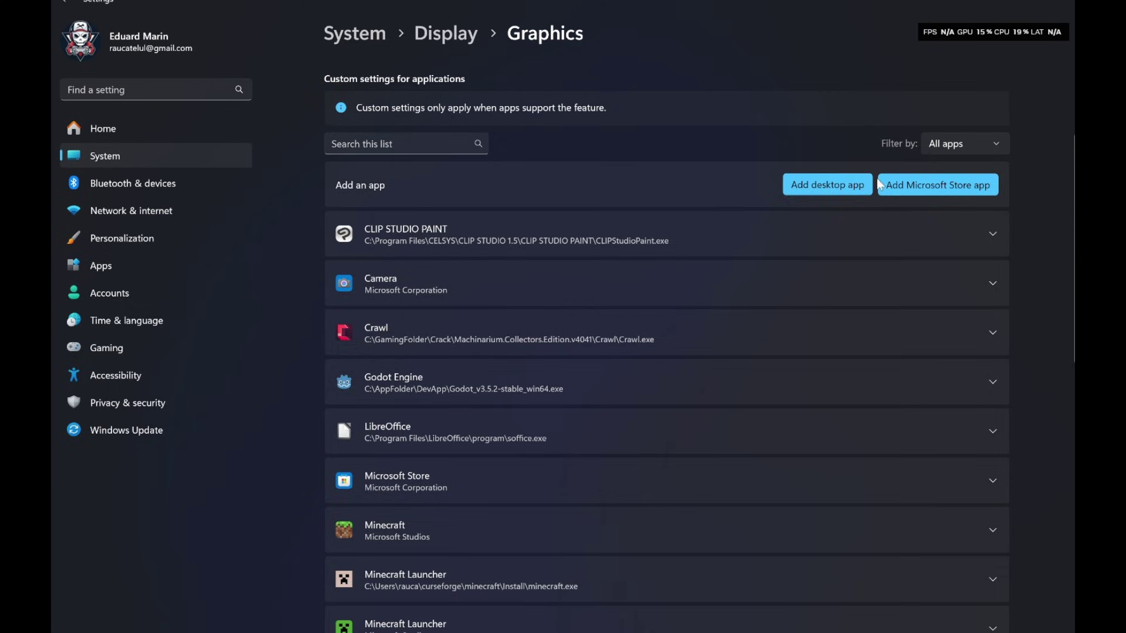
Add RobloxStudioBeta from the copied version folder as a desktop app in the custom graphics settings.
left_click(825, 186)
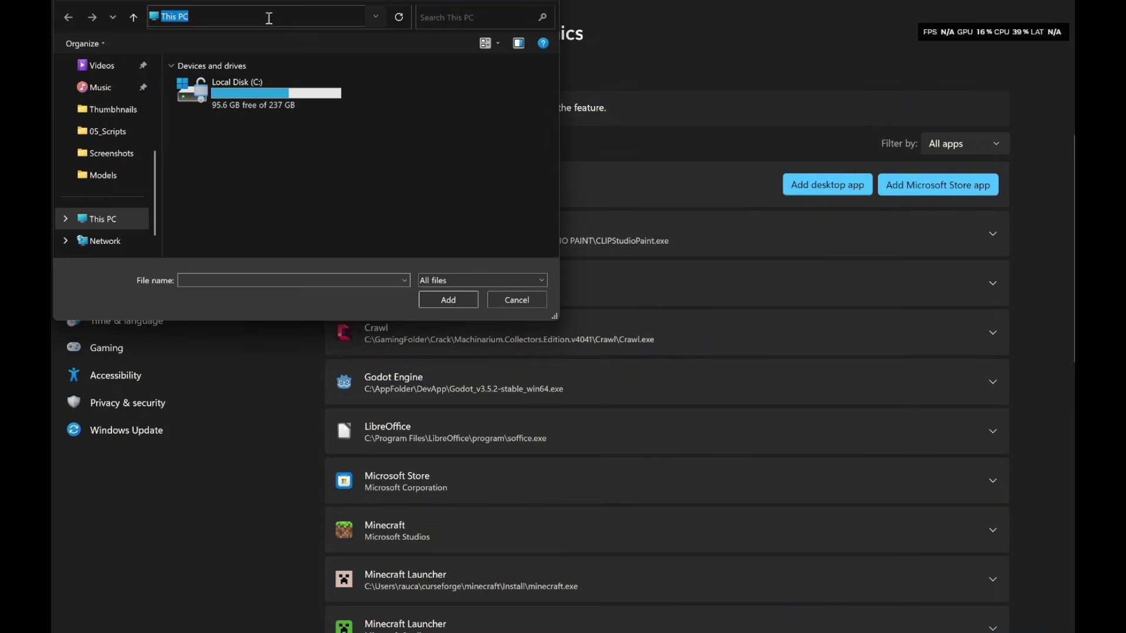
key("ctrl+v")
key("Return")
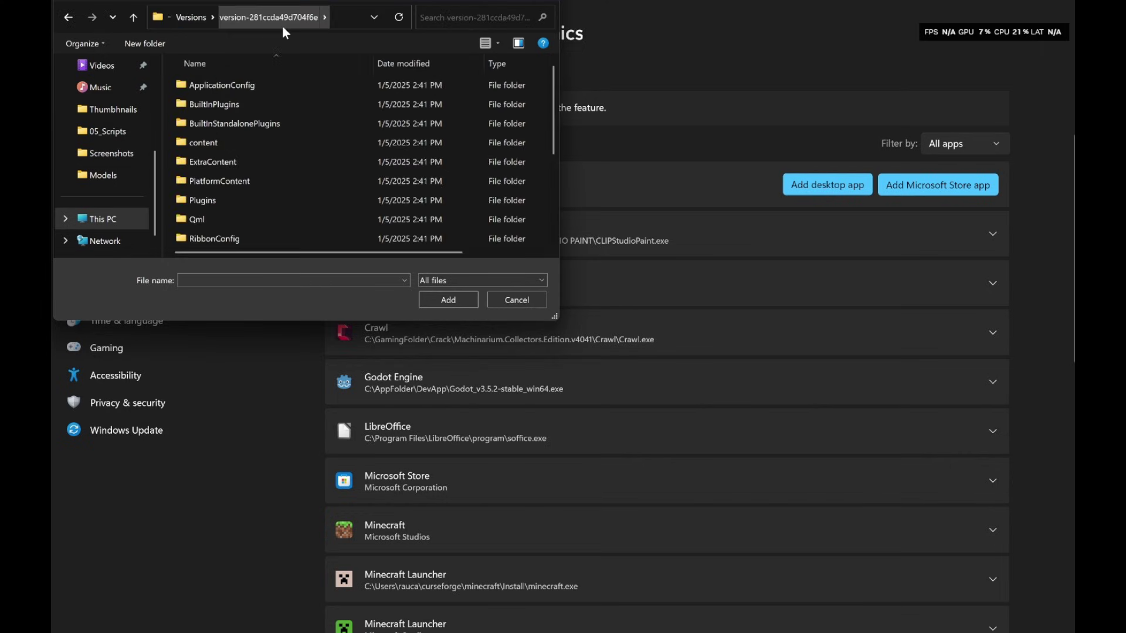
scroll(315, 149, "down", 3)
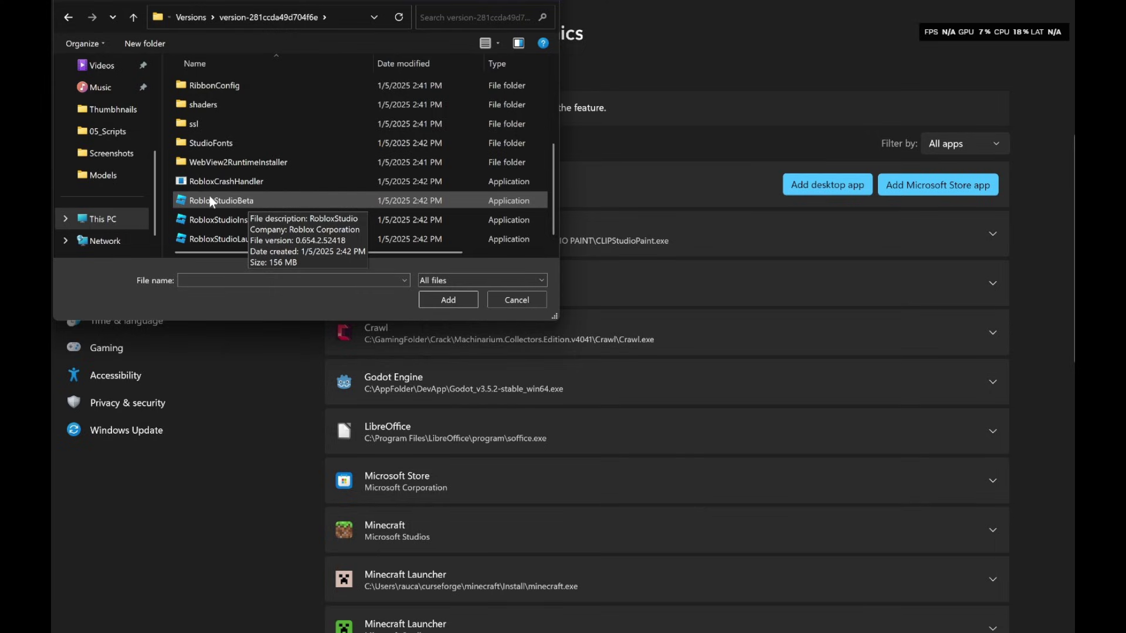
left_click(270, 205)
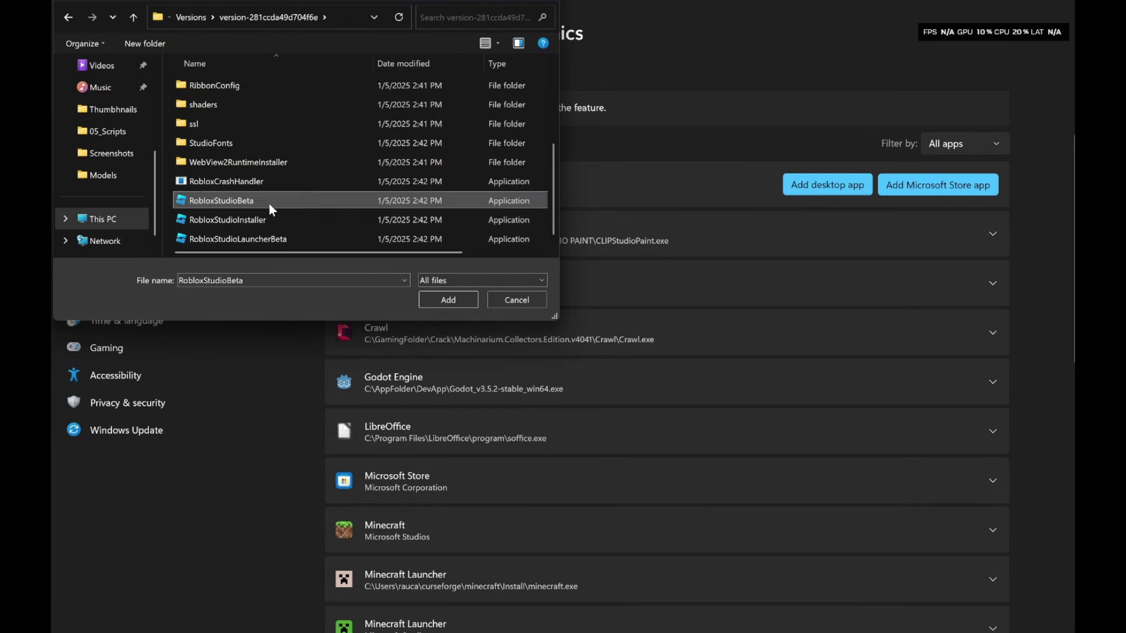
double_click(268, 202)
Set the GPU preference of RobloxStudio to High Performance (NVIDIA GeForce GTX 1050).
scroll(555, 400, "down", 10)
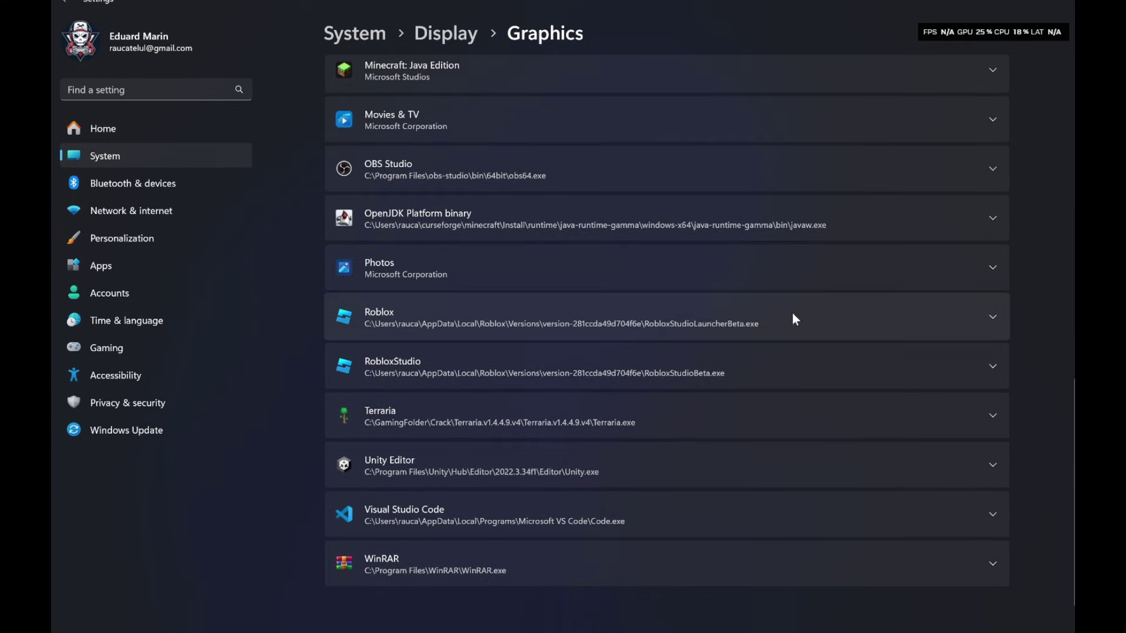
left_click(815, 369)
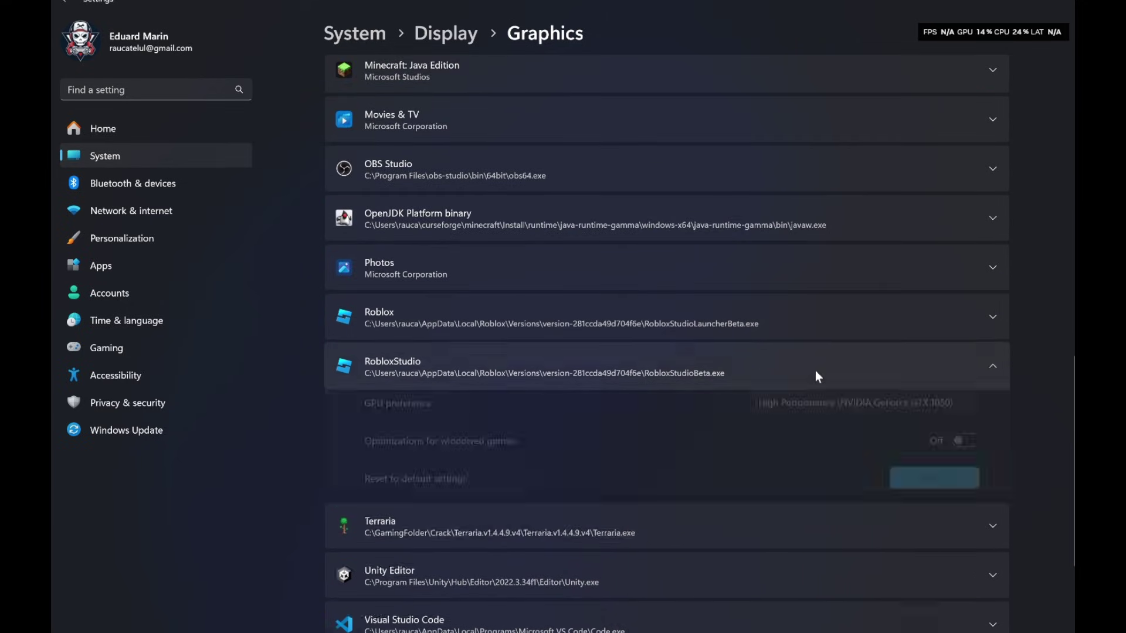
scroll(815, 370, "down", 3)
left_click(934, 253)
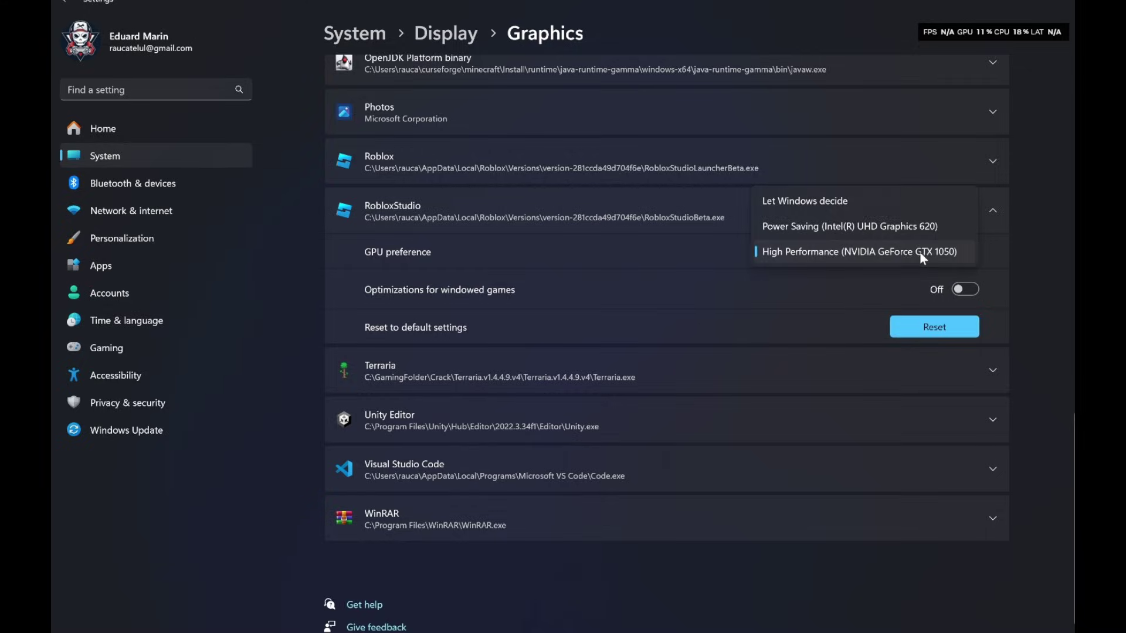
left_click(923, 255)
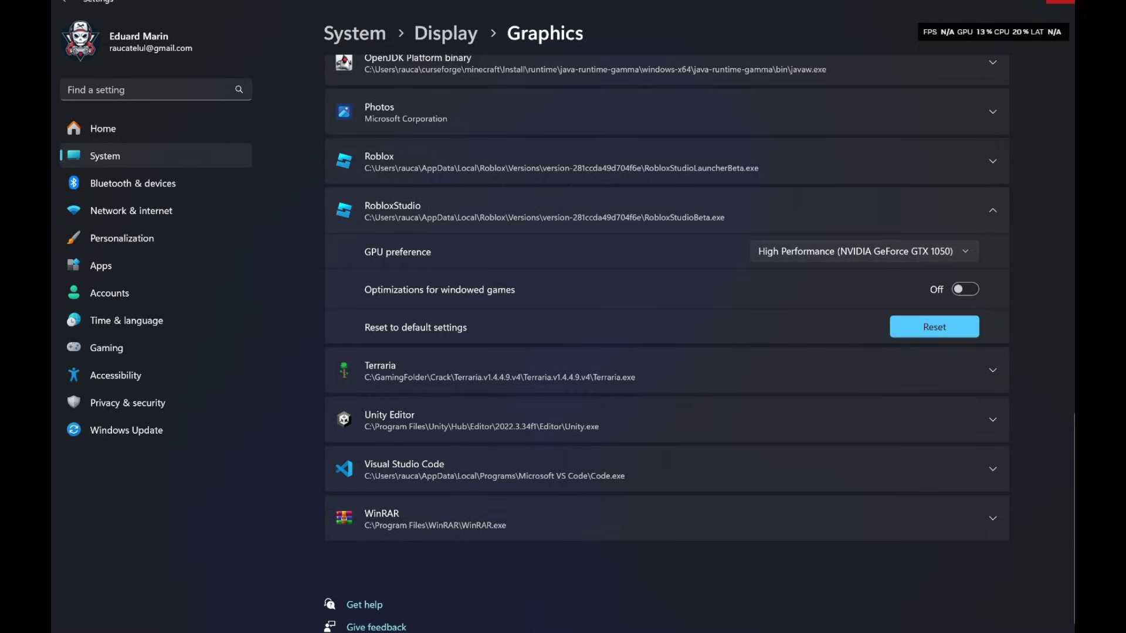